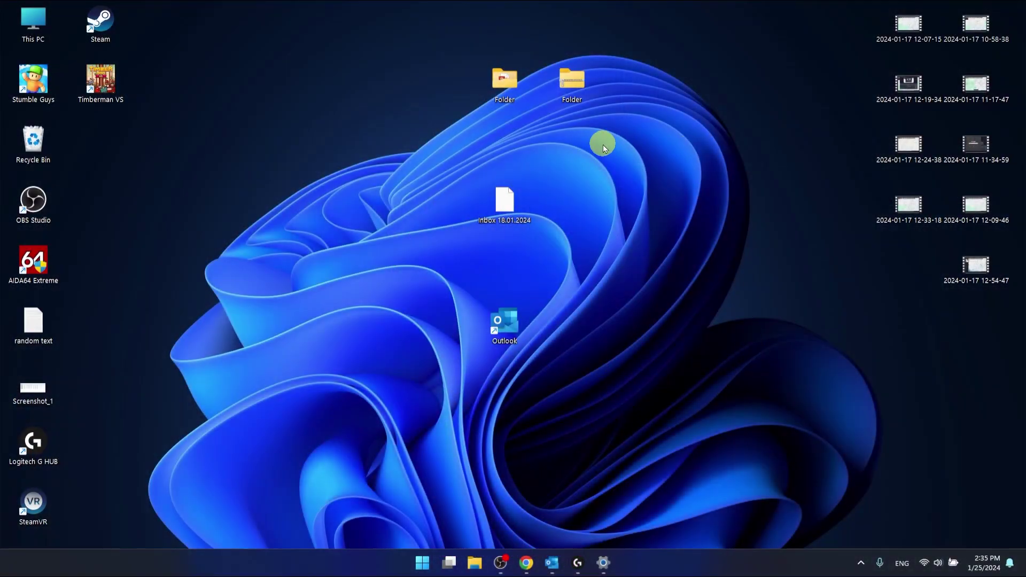
Select and then deselect the Inbox 18.01.2024 file on the desktop, twice
{"action": "left_click_drag", "start_coordinate": [603, 144], "coordinate": [476, 249]}
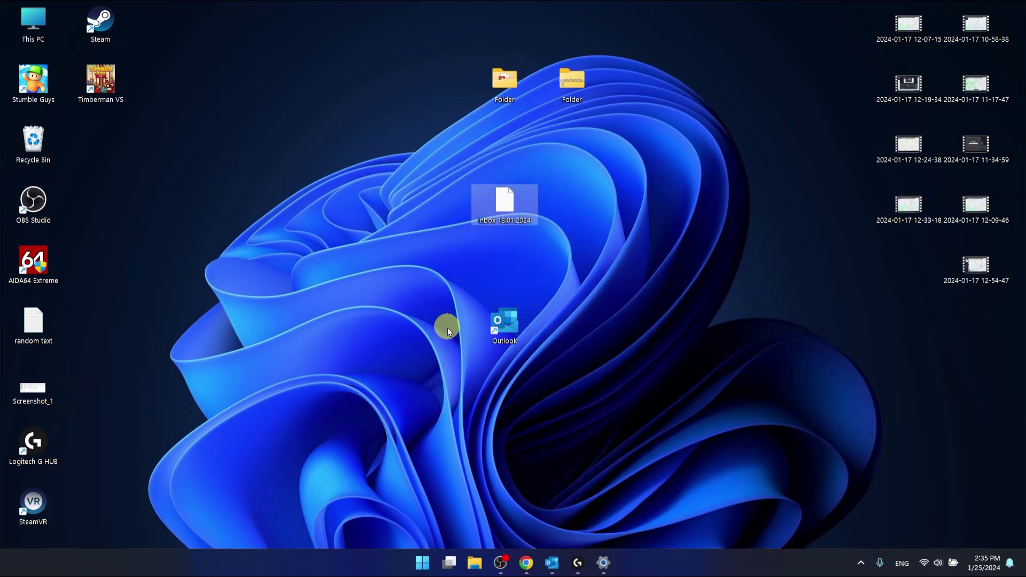
{"action": "mouse_move", "coordinate": [566, 302]}
{"action": "left_mouse_down"}
{"action": "mouse_move", "coordinate": [491, 361]}
{"action": "mouse_move", "coordinate": [562, 318]}
{"action": "left_mouse_up"}
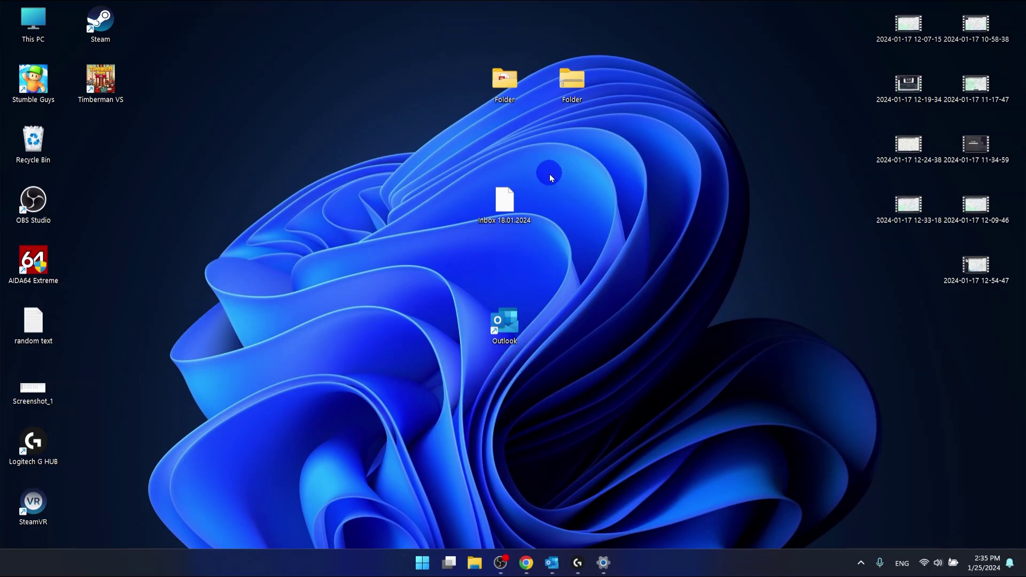
{"action": "left_click_drag", "start_coordinate": [549, 174], "coordinate": [508, 239]}
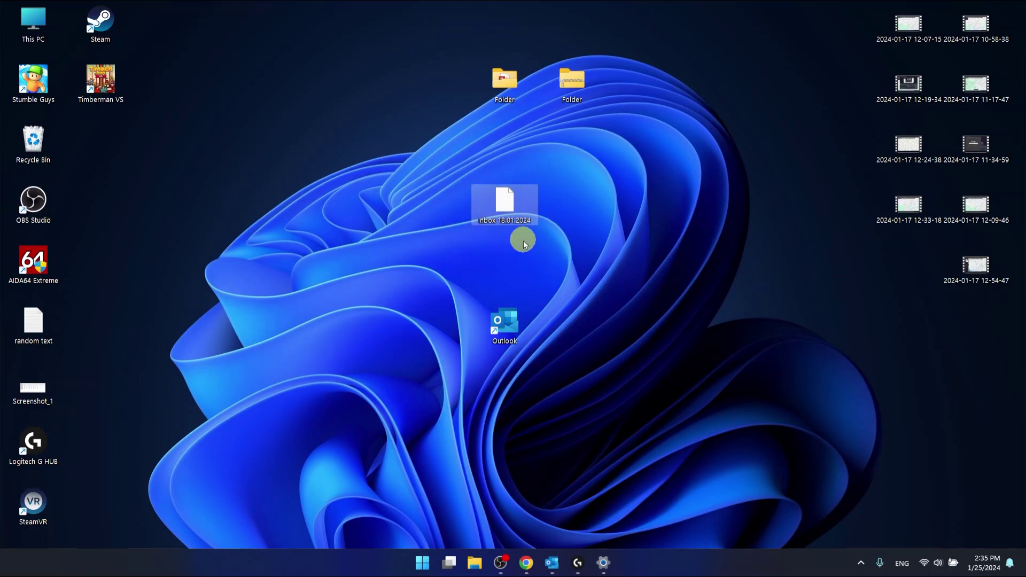
{"action": "left_click", "coordinate": [524, 240]}
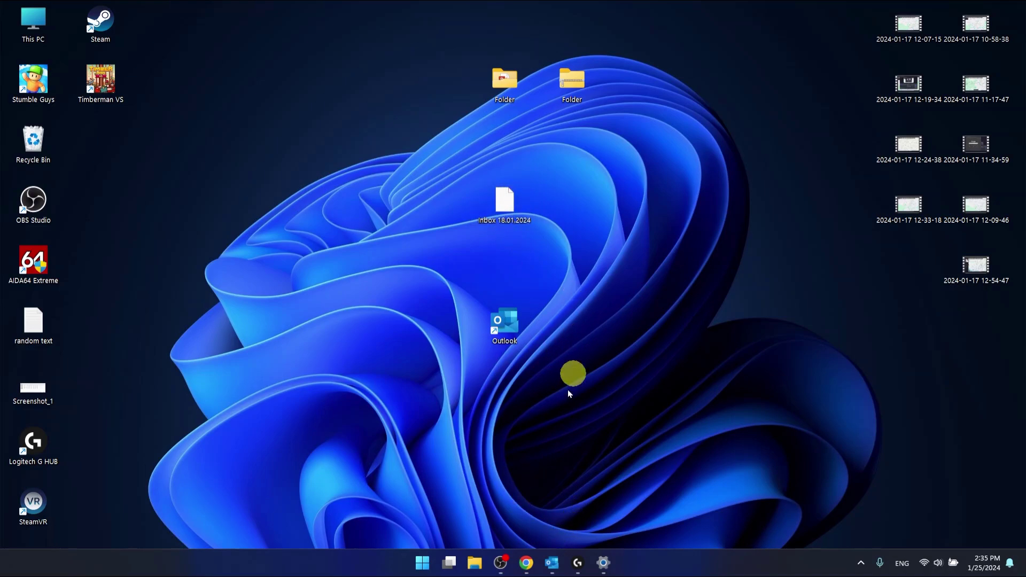
Restore Chrome and download free-pst-file-viewer (1).exe from the BitRecover page, dismissing the download notice
{"action": "left_click", "coordinate": [526, 566]}
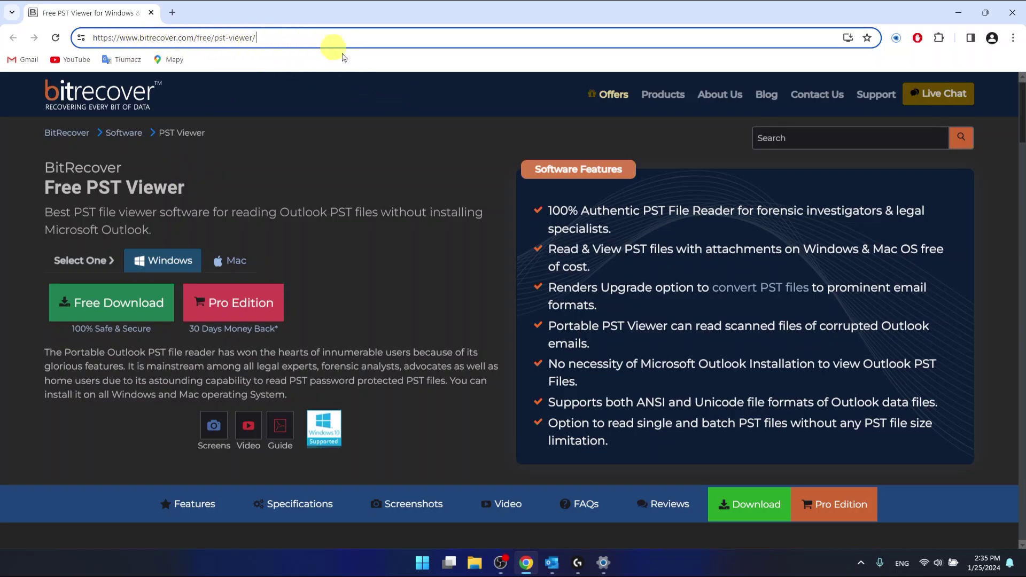
{"action": "left_click", "coordinate": [314, 161]}
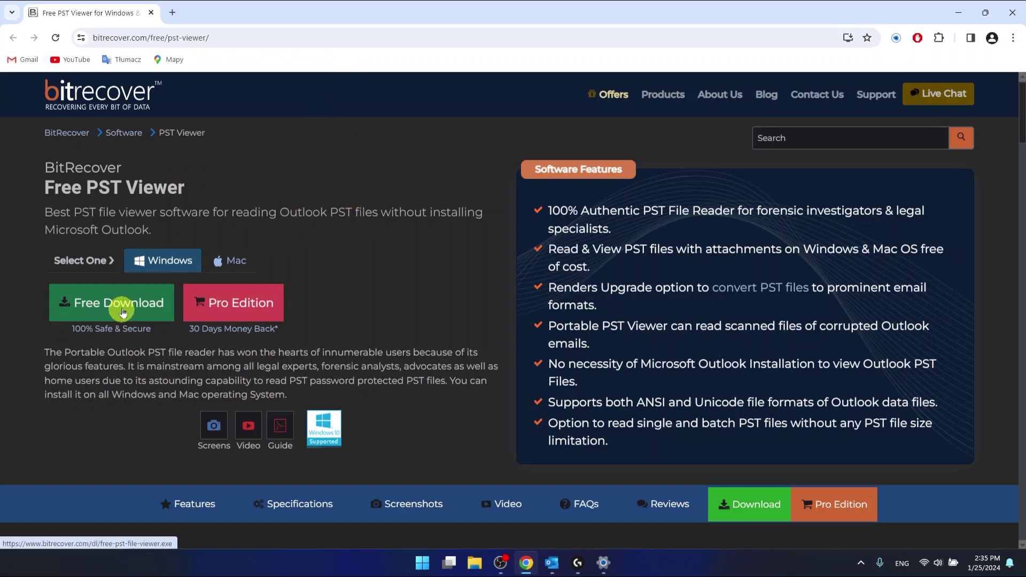
{"action": "left_click", "coordinate": [103, 312]}
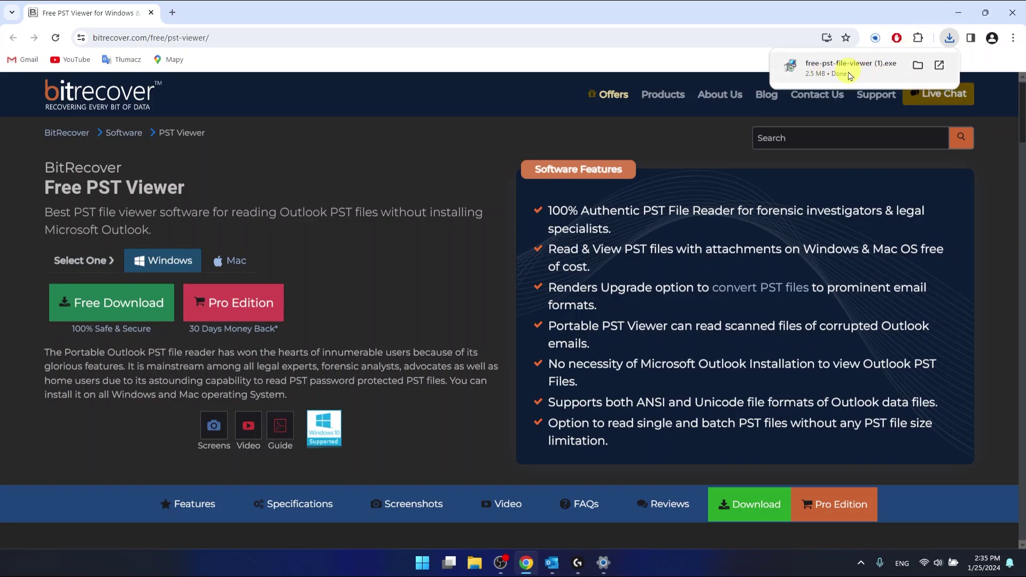
{"action": "left_click", "coordinate": [832, 71]}
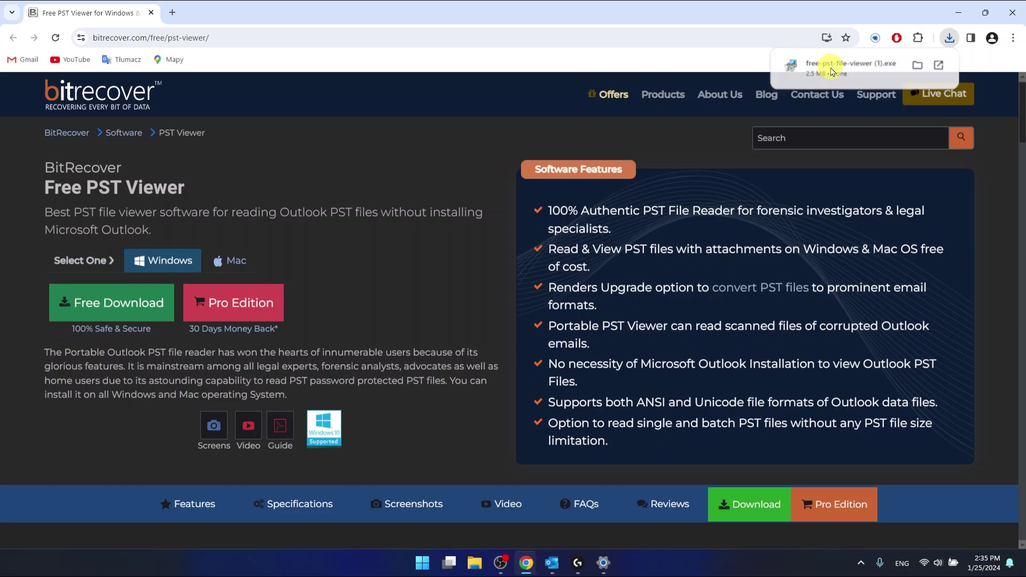
Minimize Chrome, inspect both free-pst-file-viewer installers in Downloads, then minimize File Explorer
{"action": "left_click", "coordinate": [959, 12]}
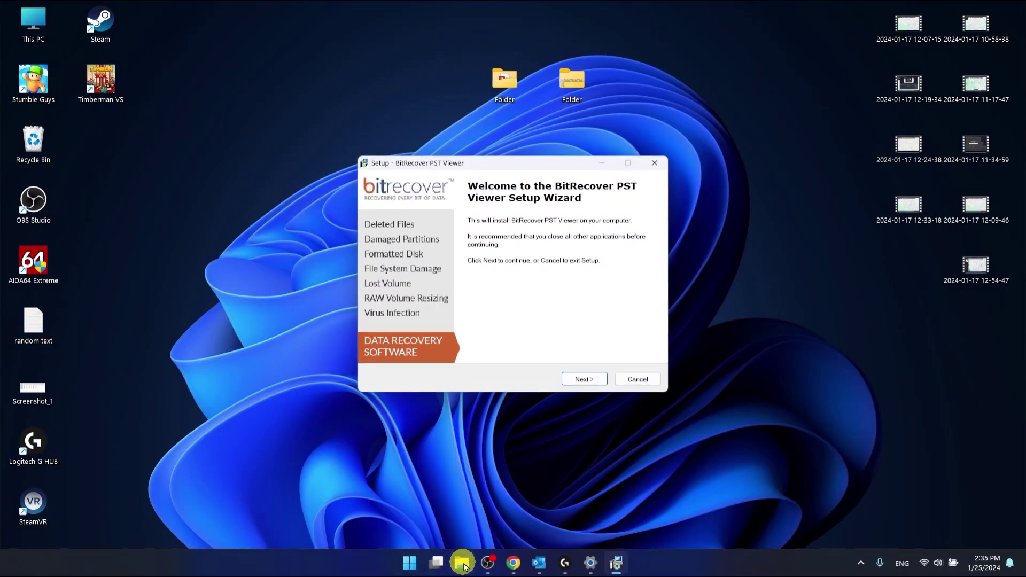
{"action": "left_click", "coordinate": [460, 567]}
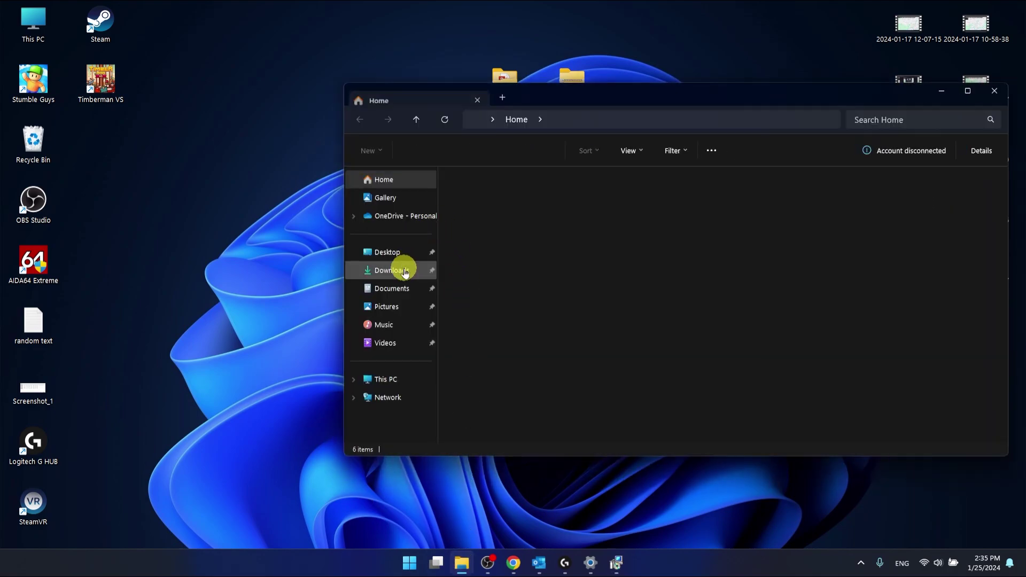
{"action": "left_click", "coordinate": [400, 270]}
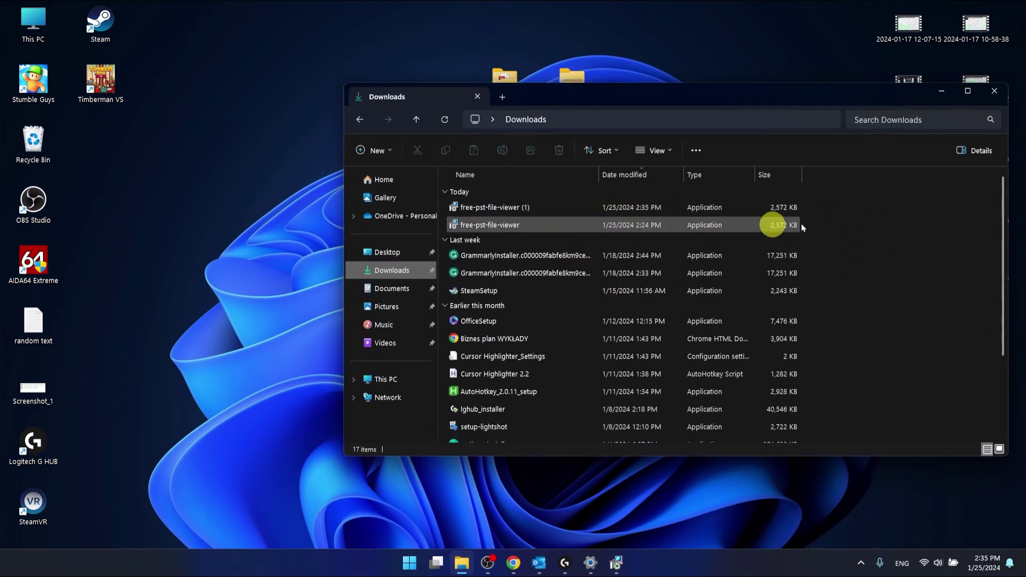
{"action": "left_click_drag", "start_coordinate": [813, 211], "coordinate": [772, 230]}
{"action": "left_click", "coordinate": [857, 226]}
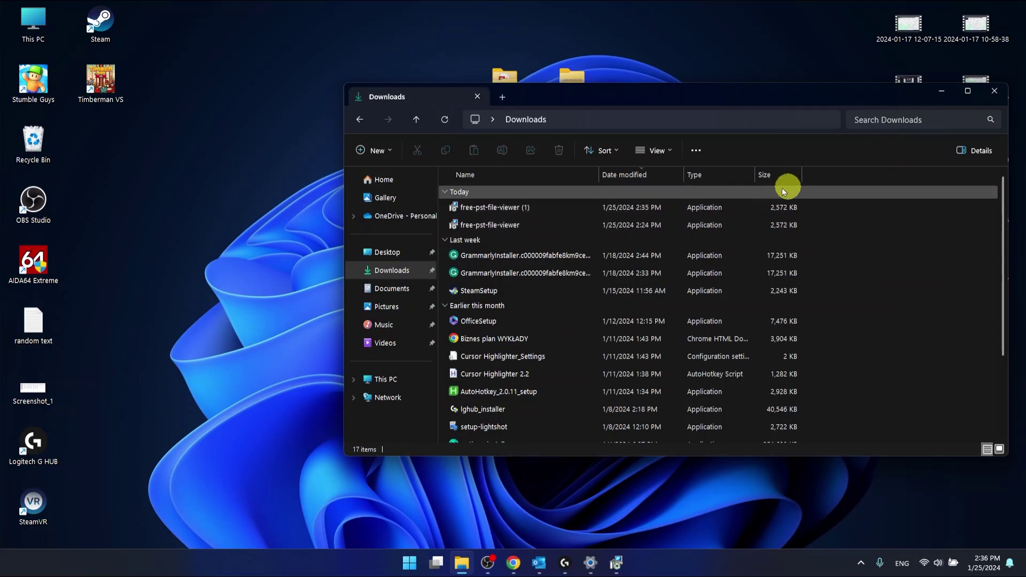
{"action": "left_click", "coordinate": [942, 91]}
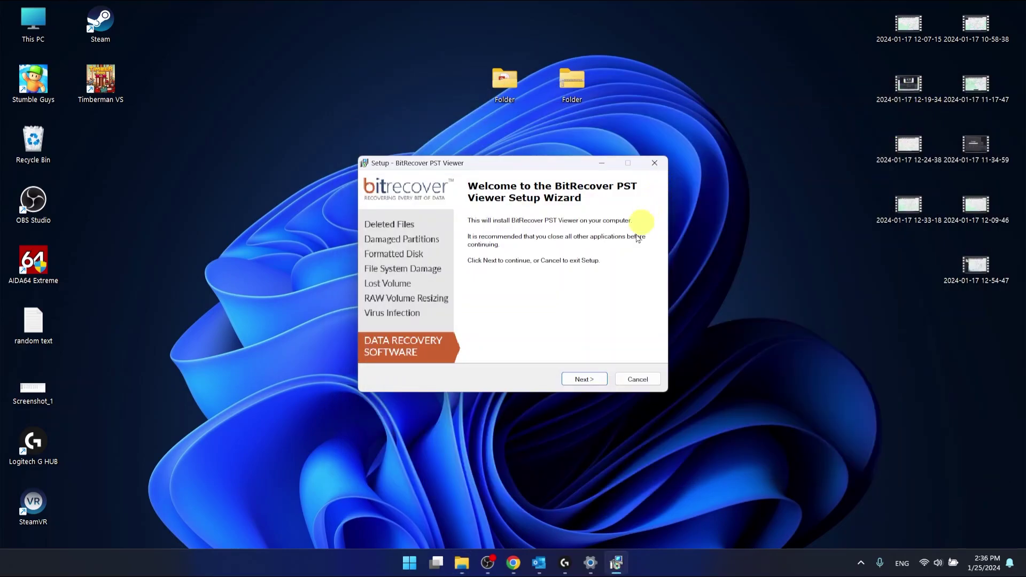
Accept the BitRecover PST Viewer license agreement and continue to additional tasks
{"action": "left_click", "coordinate": [588, 380]}
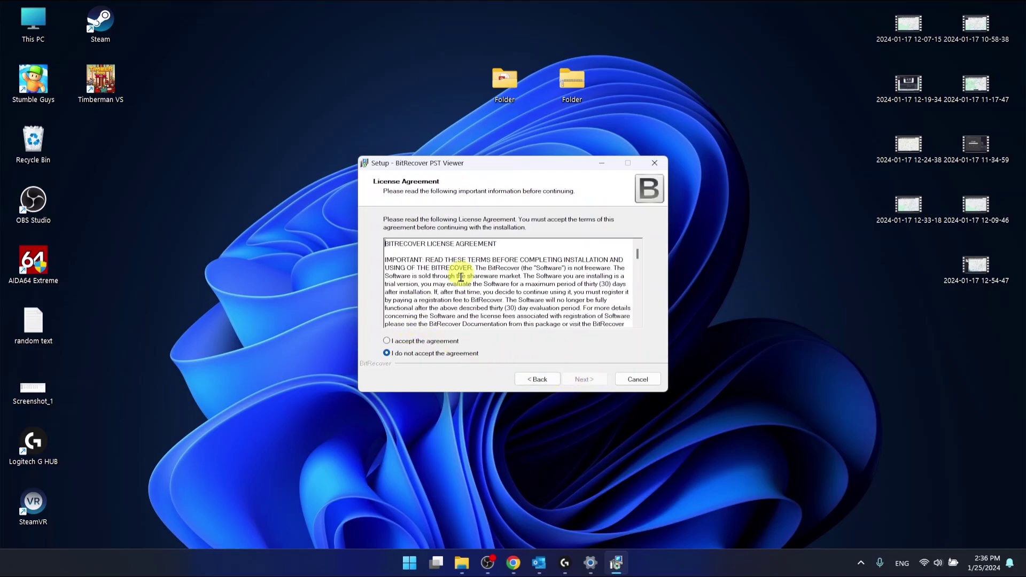
{"action": "scroll", "coordinate": [486, 276], "scroll_direction": "down", "scroll_amount": 15}
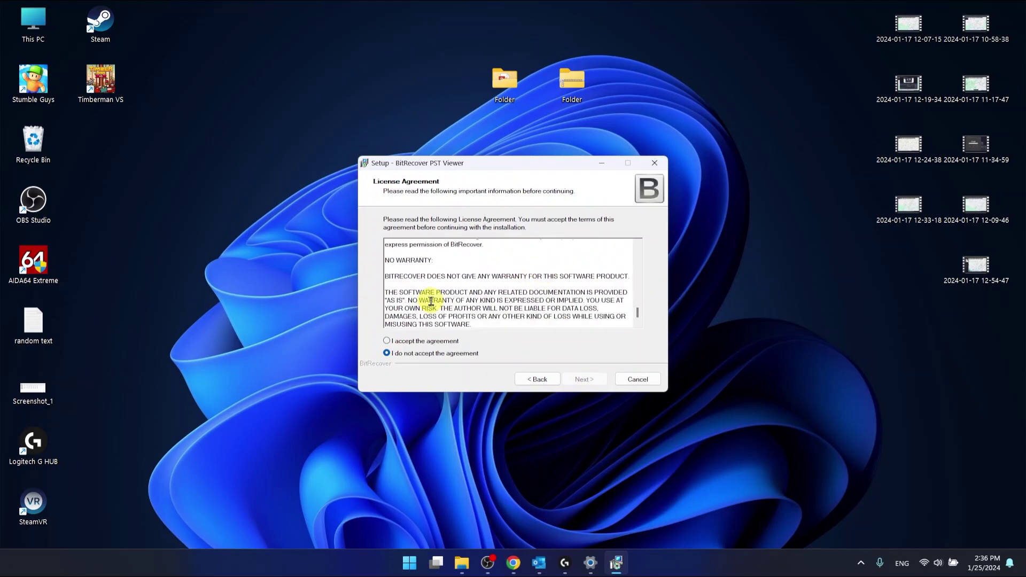
{"action": "left_click", "coordinate": [387, 342]}
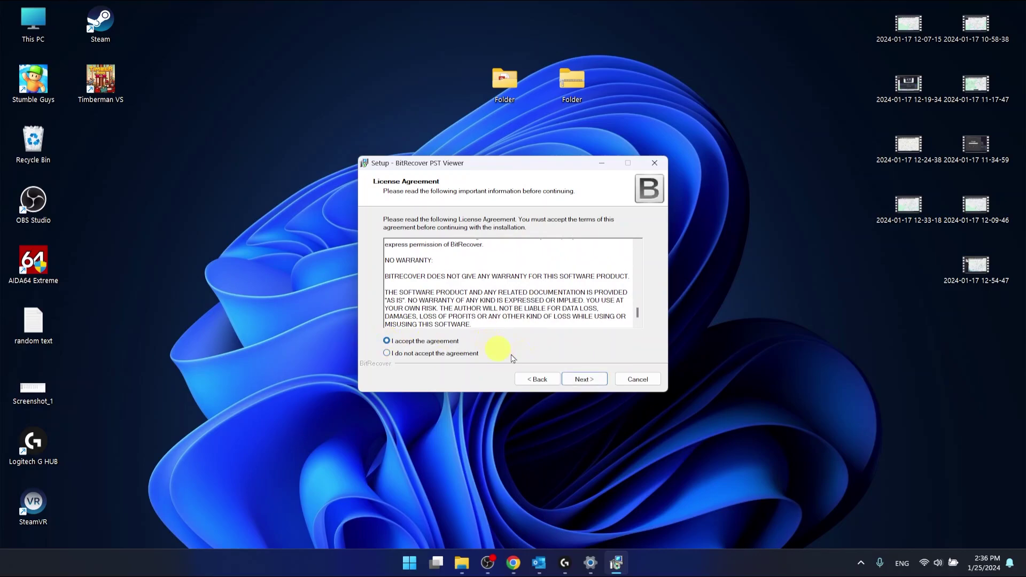
{"action": "left_click", "coordinate": [586, 380]}
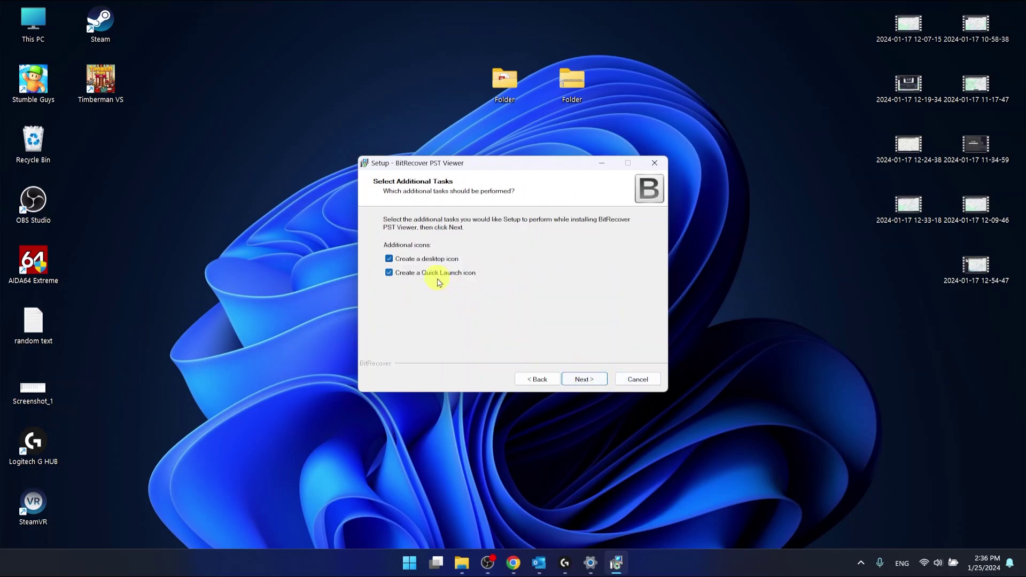
Untick the Quick Launch icon and install the viewer
{"action": "left_click", "coordinate": [389, 272]}
{"action": "left_click", "coordinate": [587, 378]}
{"action": "left_click", "coordinate": [583, 378]}
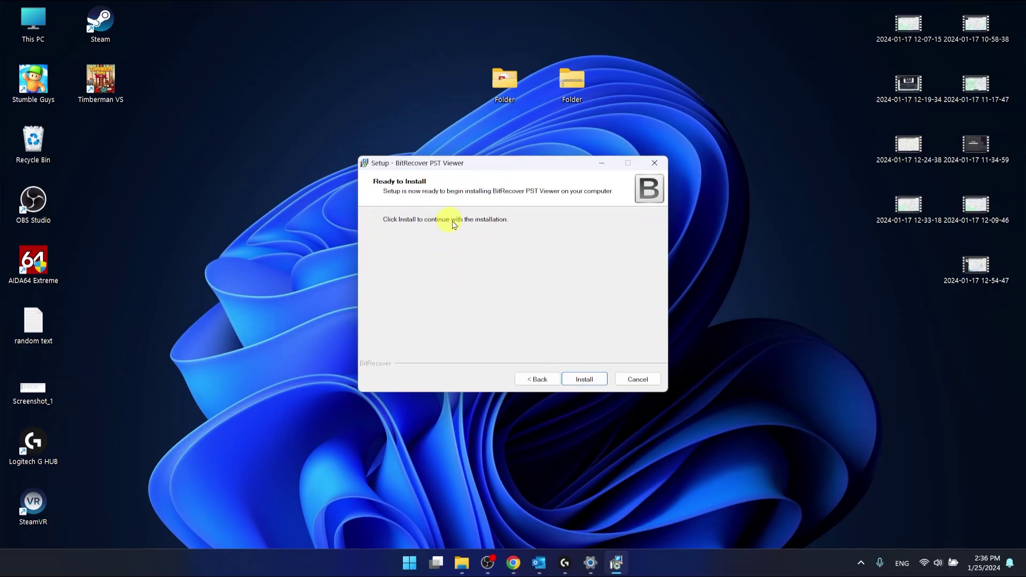
{"action": "left_click", "coordinate": [585, 379]}
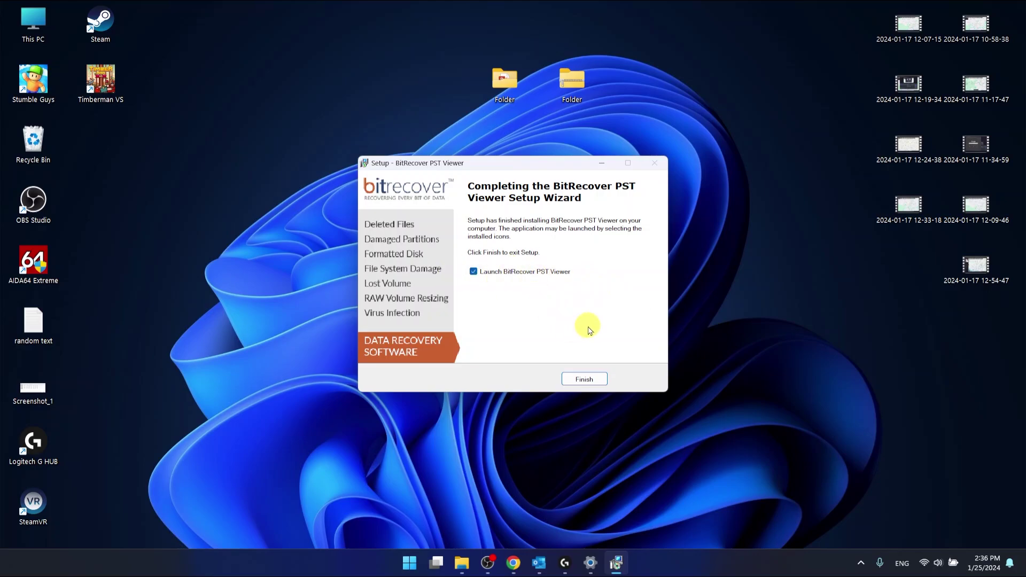
Finish setup to launch the viewer, then rearrange its window and the Inbox 18.01.2024 desktop icon
{"action": "left_click", "coordinate": [586, 380]}
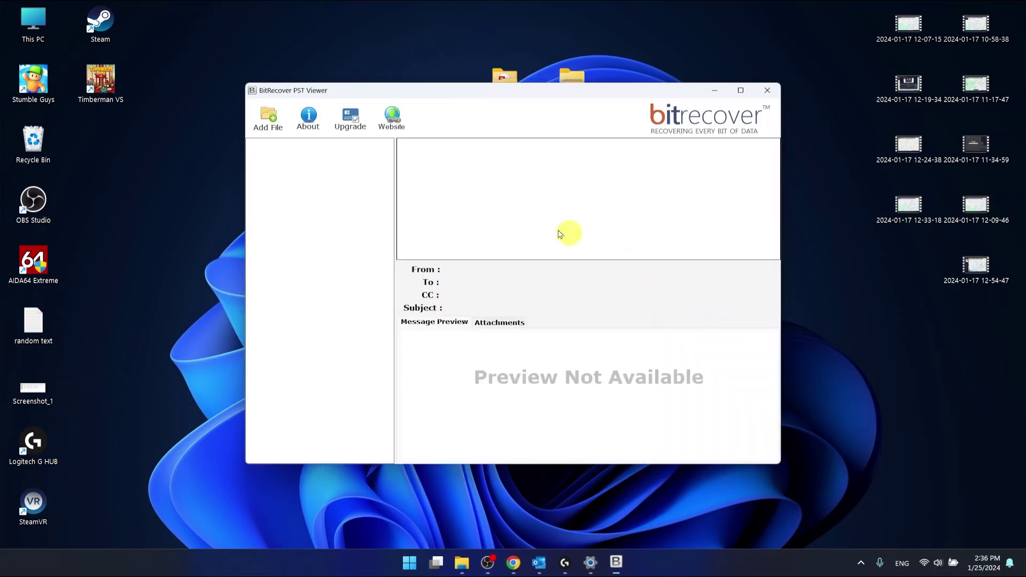
{"action": "left_click_drag", "start_coordinate": [435, 91], "coordinate": [421, 219]}
{"action": "left_click", "coordinate": [518, 181]}
{"action": "left_click_drag", "start_coordinate": [518, 182], "coordinate": [621, 94]}
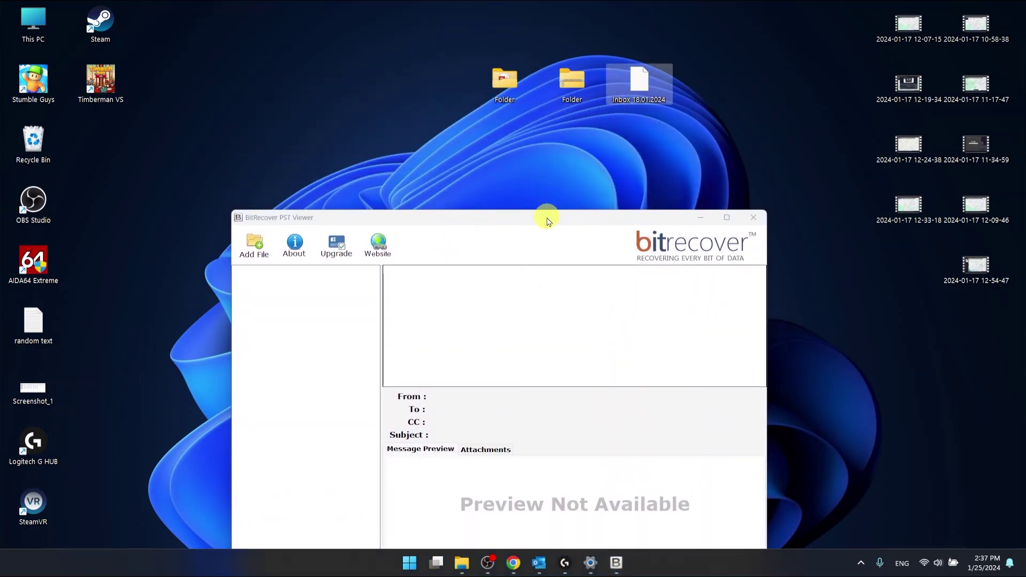
{"action": "left_click_drag", "start_coordinate": [549, 220], "coordinate": [475, 131]}
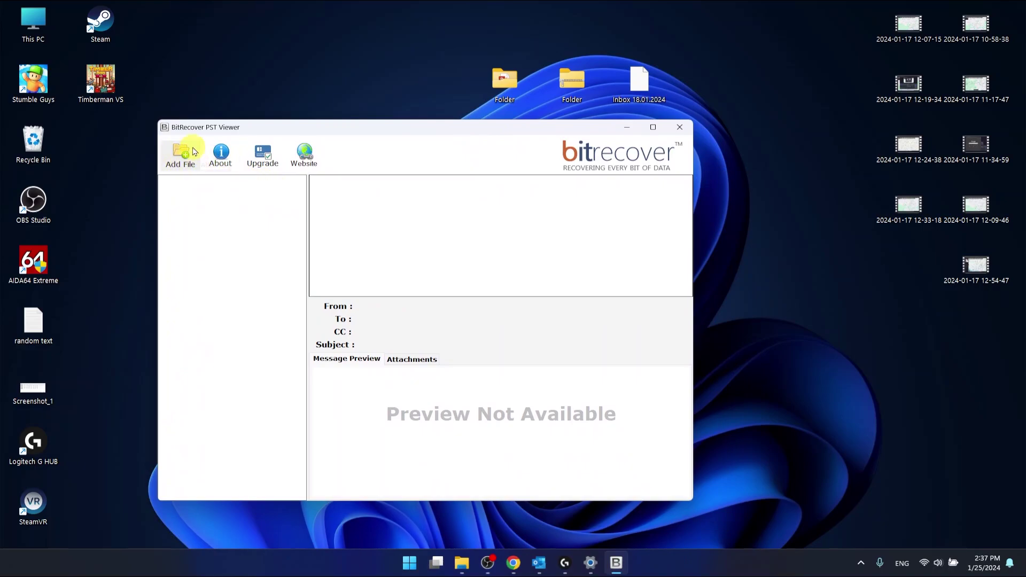
{"action": "left_click_drag", "start_coordinate": [698, 51], "coordinate": [639, 100]}
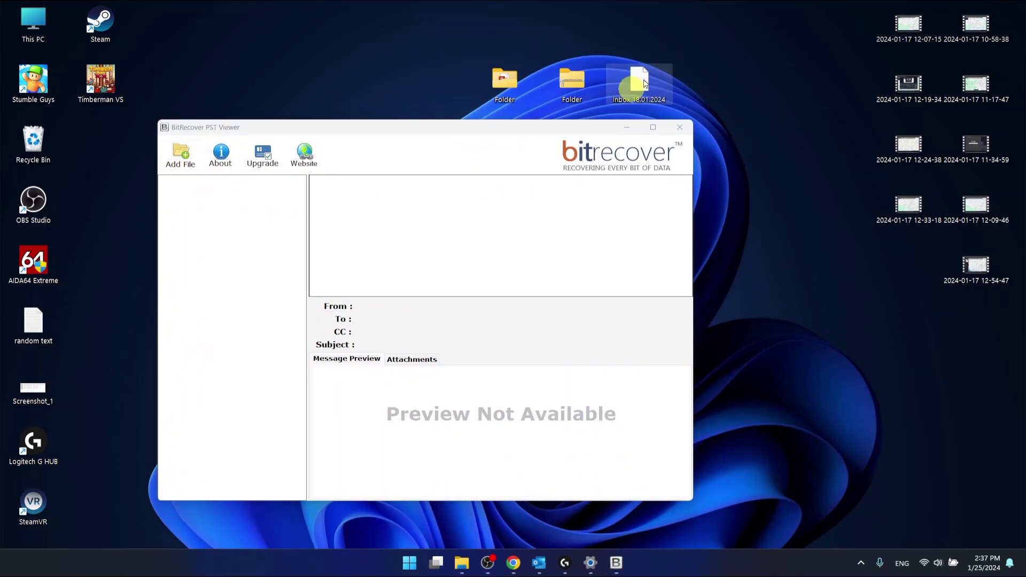
Add the Inbox 18.01.2024 file from the Desktop, finding it by typing 'inb'
{"action": "left_click", "coordinate": [186, 161]}
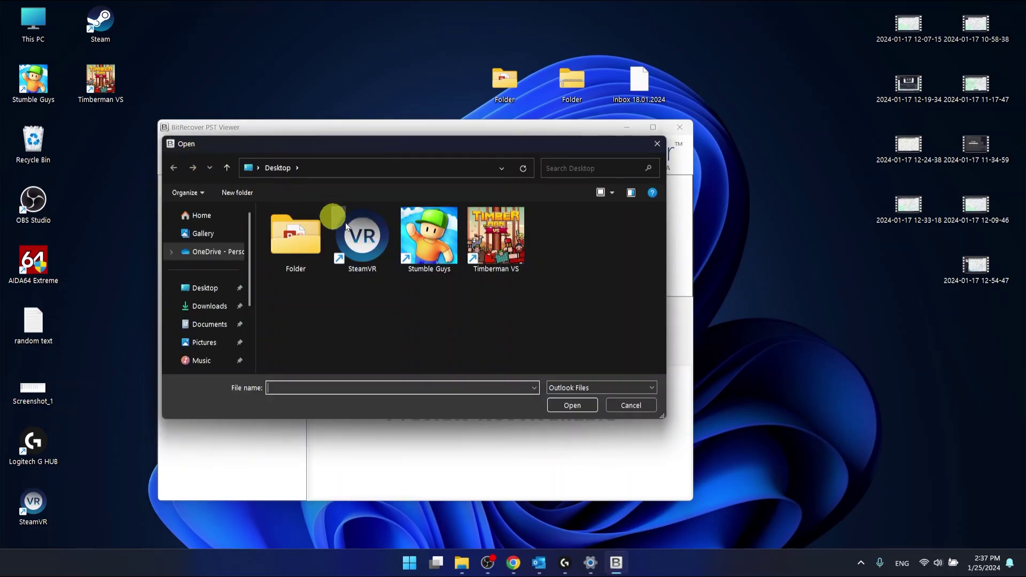
{"action": "left_click", "coordinate": [208, 288]}
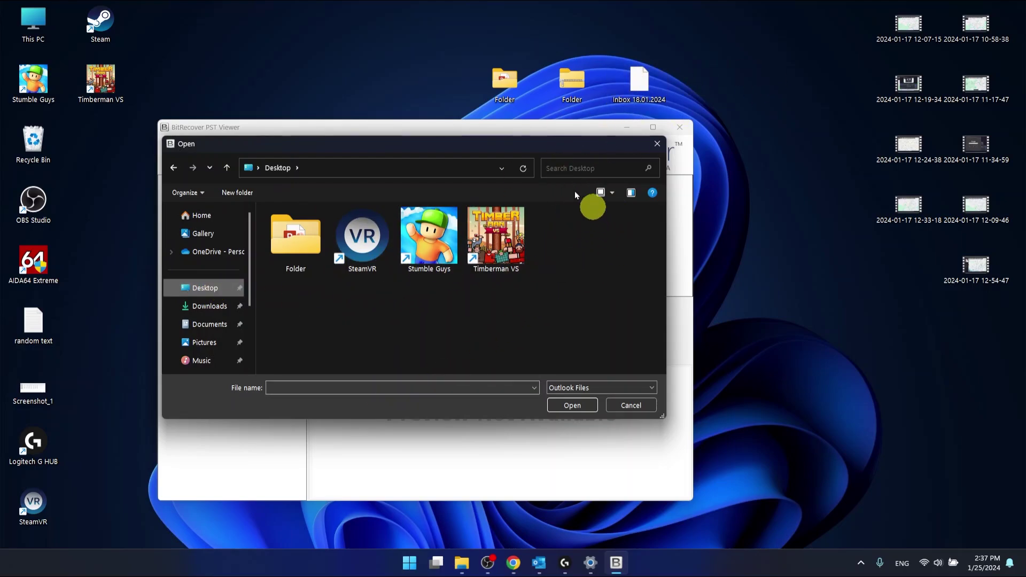
{"action": "left_click", "coordinate": [457, 388]}
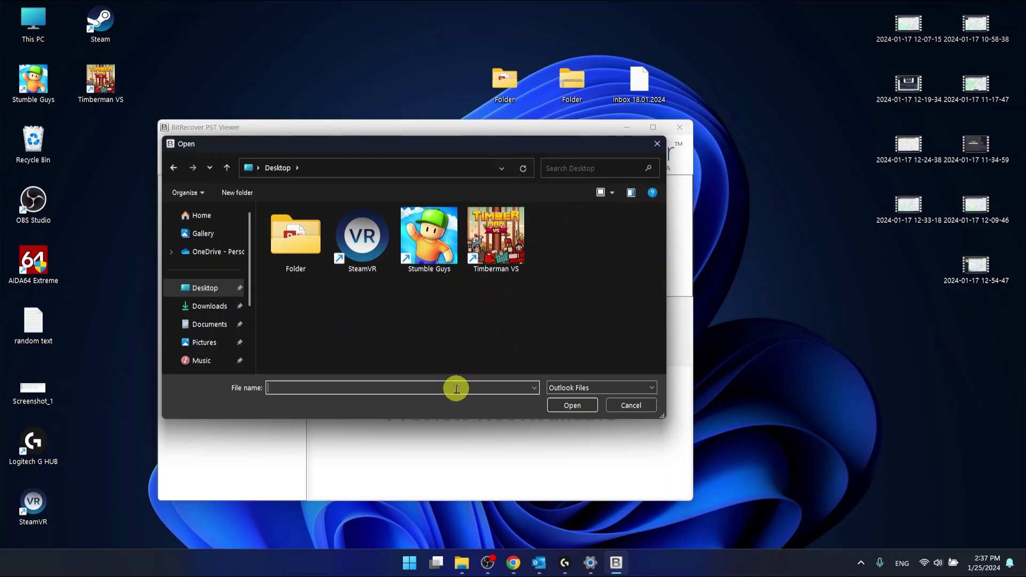
{"action": "type", "text": "inb"}
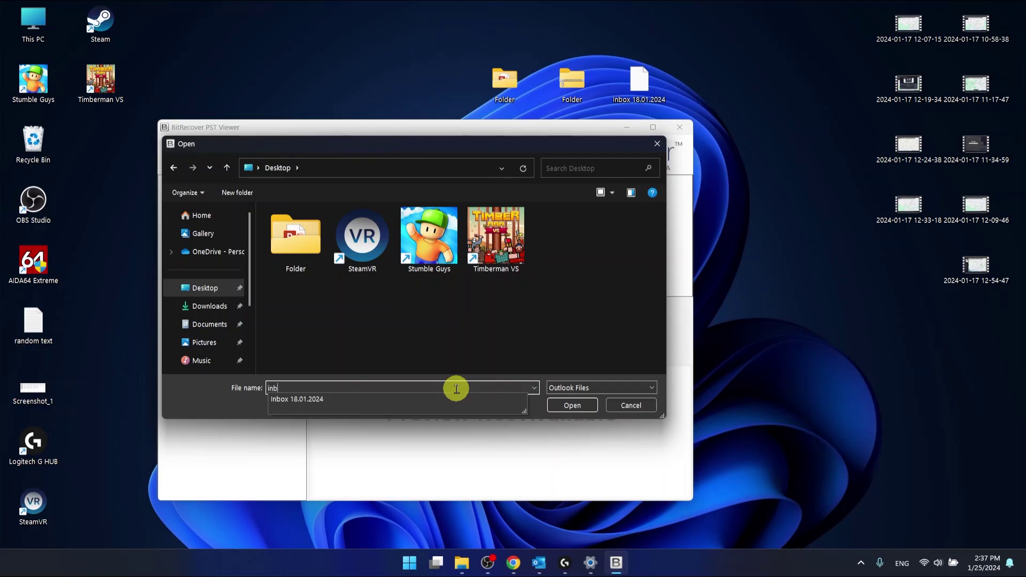
{"action": "left_click", "coordinate": [296, 402]}
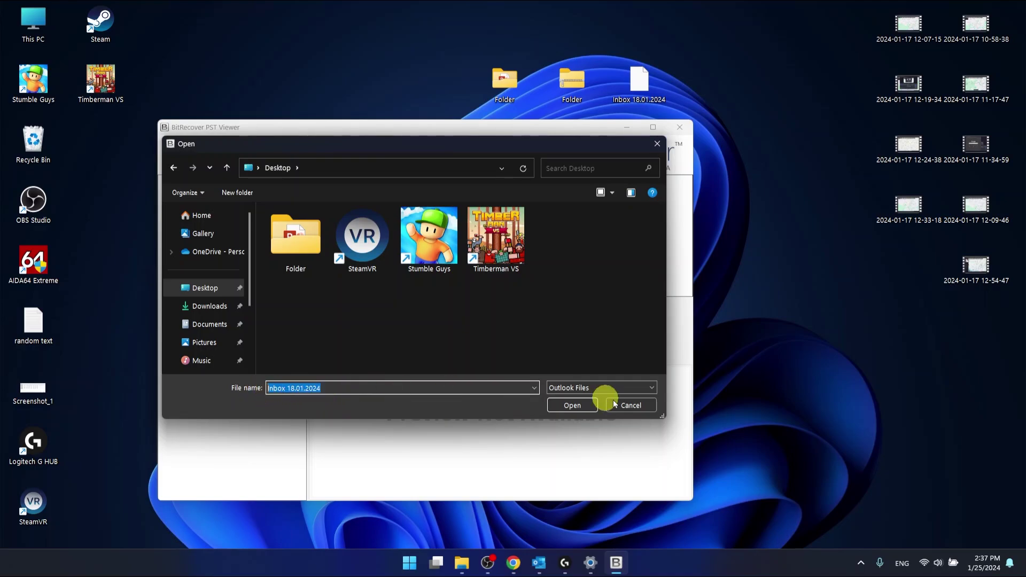
{"action": "left_click", "coordinate": [576, 408]}
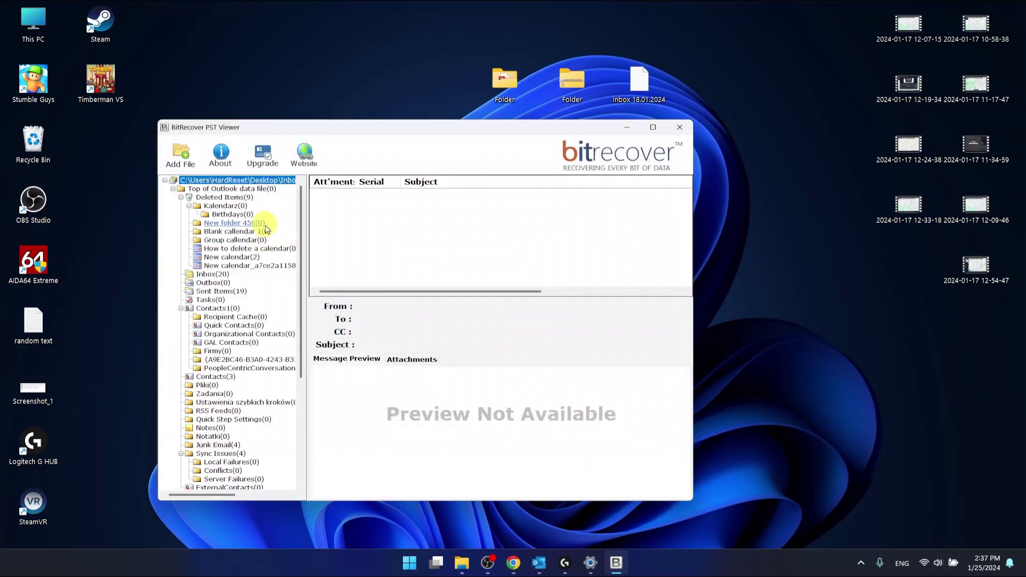
{"action": "scroll", "coordinate": [267, 235], "scroll_direction": "down", "scroll_amount": 6}
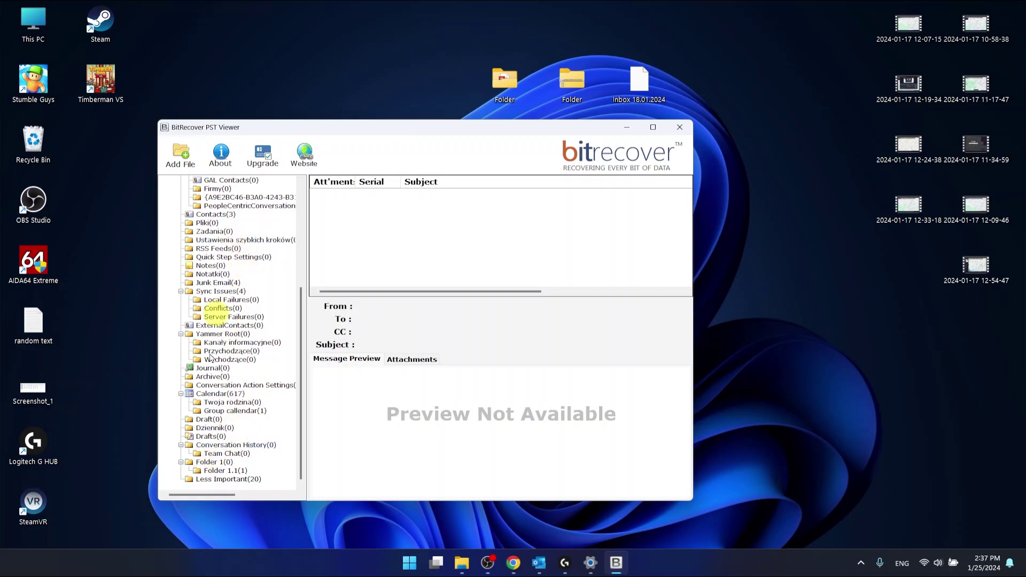
{"action": "scroll", "coordinate": [226, 431], "scroll_direction": "up", "scroll_amount": 4}
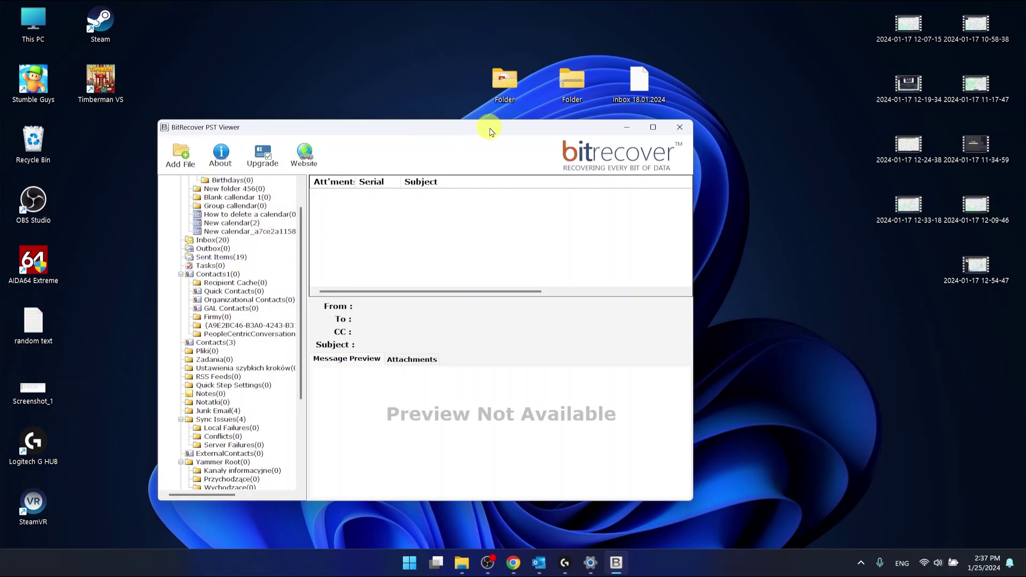
{"action": "left_click_drag", "start_coordinate": [460, 126], "coordinate": [533, 171]}
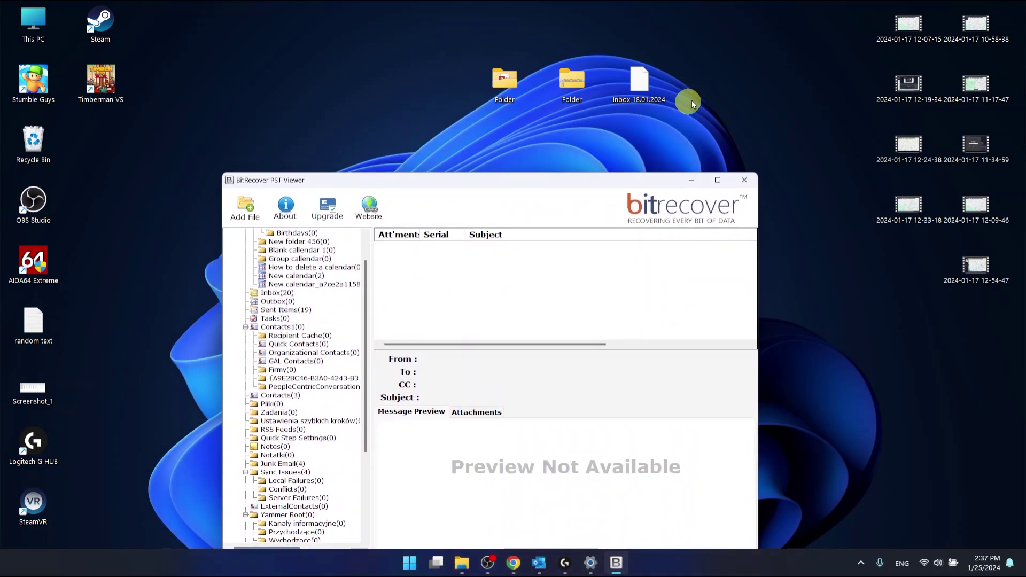
{"action": "left_click_drag", "start_coordinate": [701, 79], "coordinate": [654, 106]}
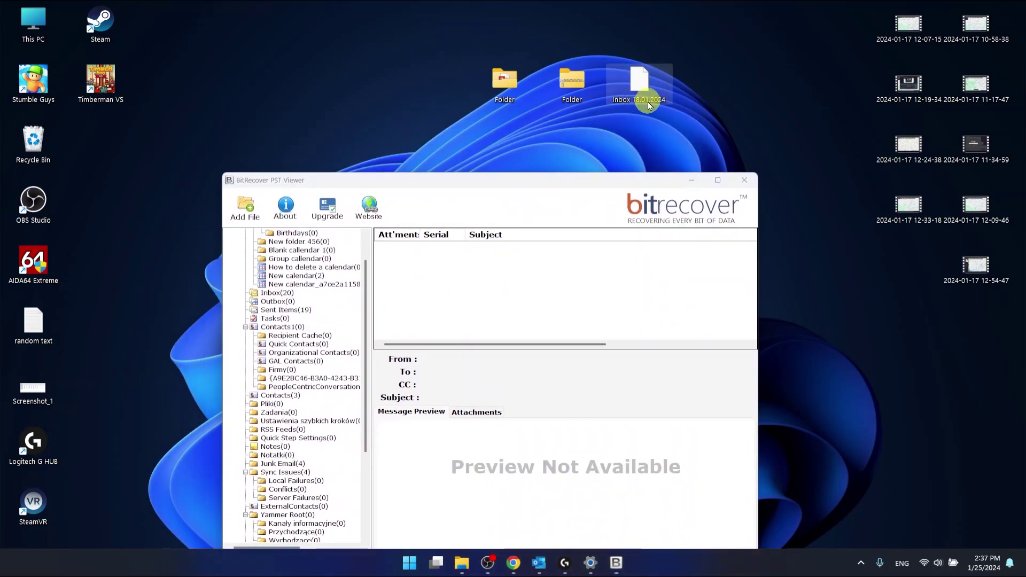
{"action": "left_click_drag", "start_coordinate": [499, 180], "coordinate": [496, 138]}
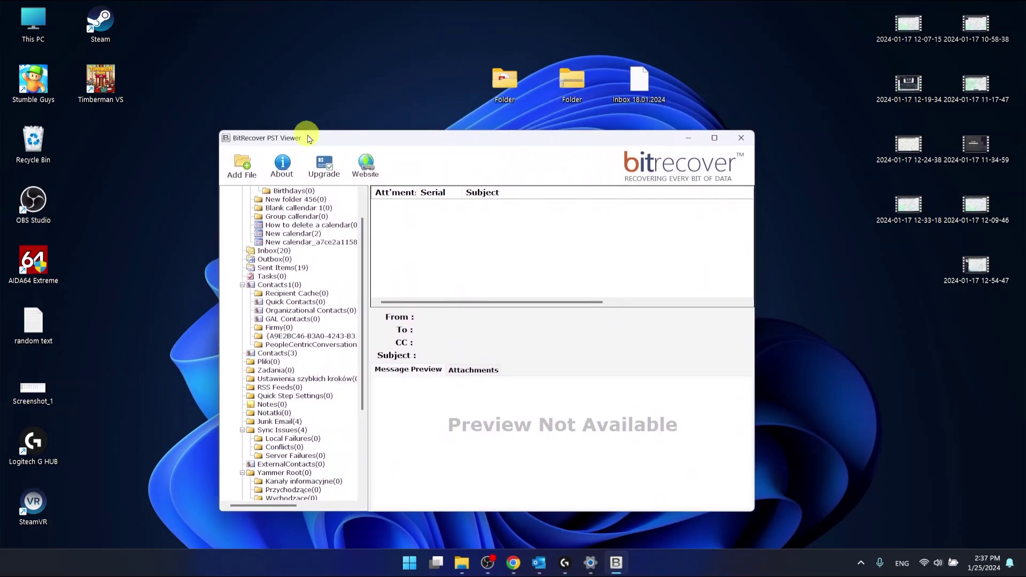
{"action": "left_click_drag", "start_coordinate": [342, 138], "coordinate": [338, 129]}
{"action": "scroll", "coordinate": [306, 216], "scroll_direction": "up", "scroll_amount": 1}
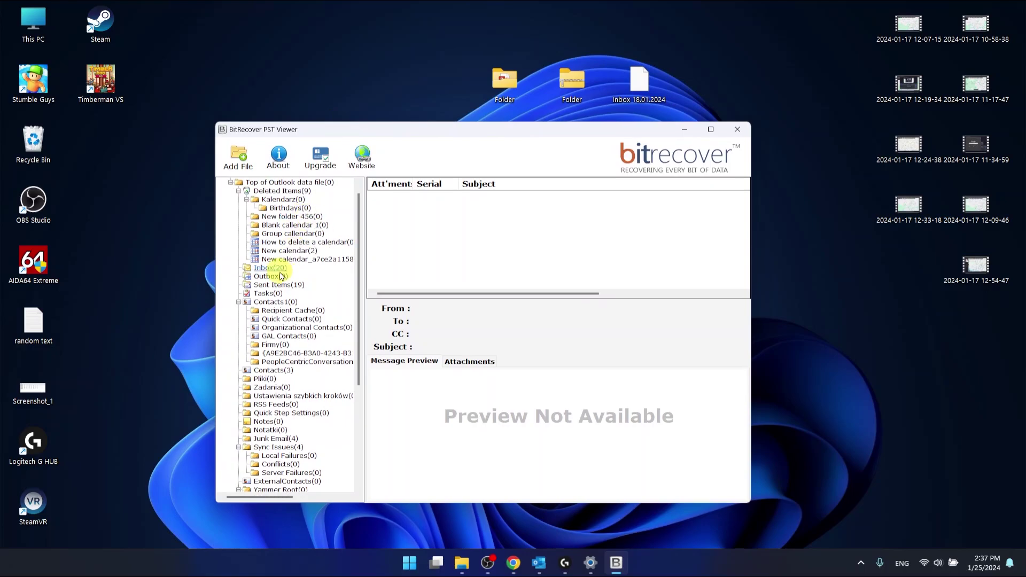
Open the 'What is outbox in Outlook?' message from the Inbox(20) folder
{"action": "left_click", "coordinate": [263, 269]}
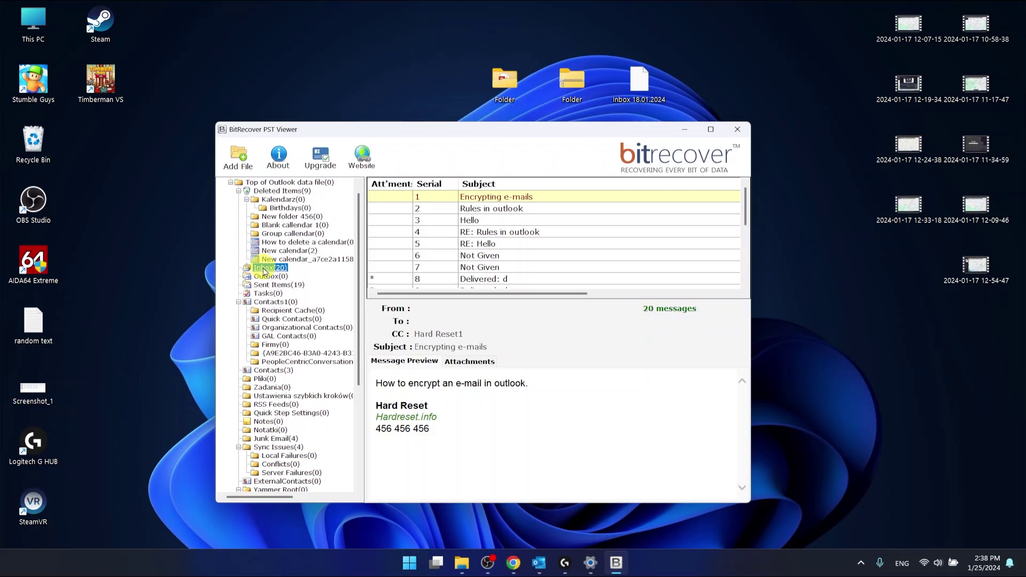
{"action": "scroll", "coordinate": [471, 230], "scroll_direction": "down", "scroll_amount": 2}
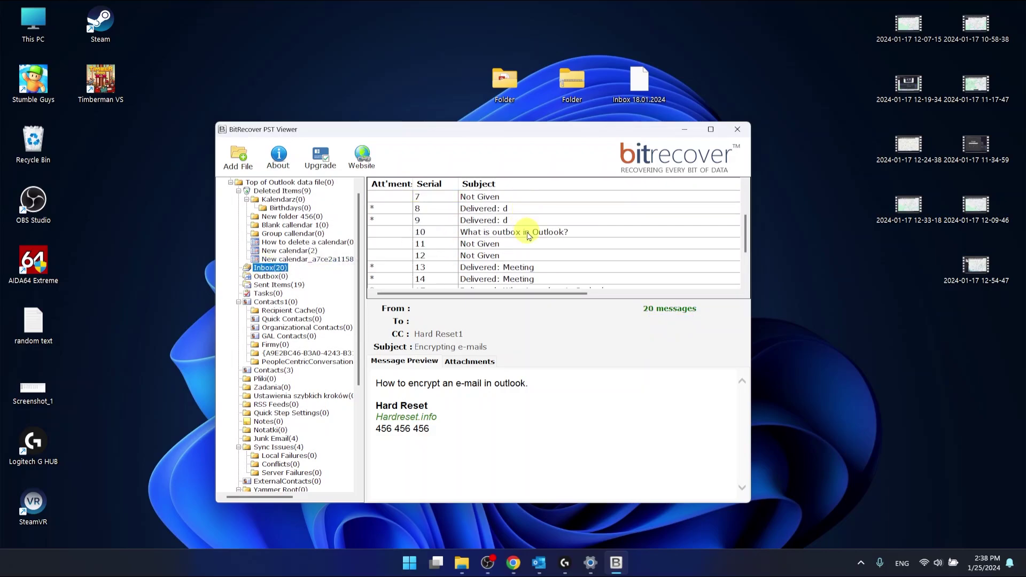
{"action": "left_click", "coordinate": [498, 233]}
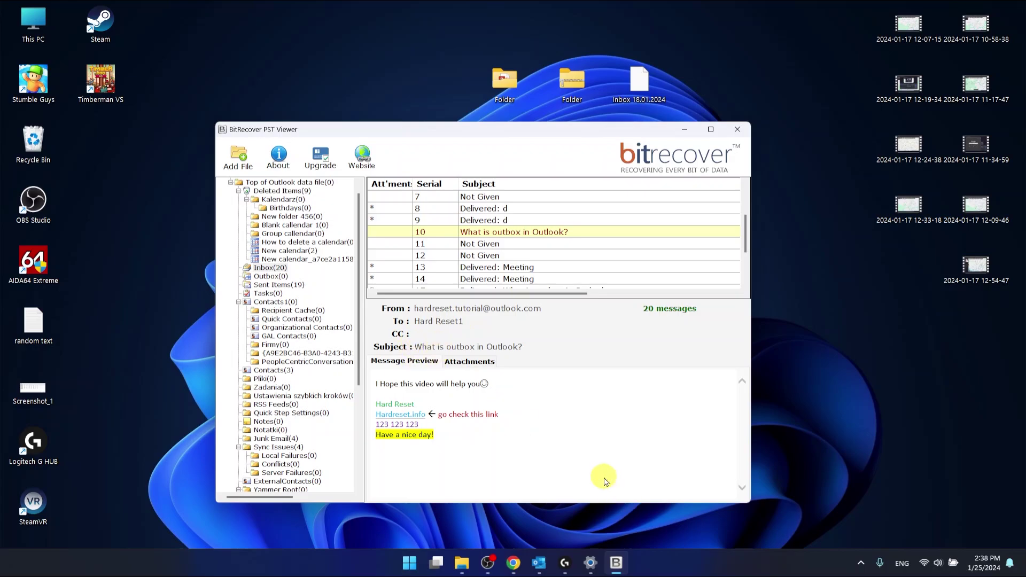
Select the message body text, then check its Attachments tab, which shows none
{"action": "left_click_drag", "start_coordinate": [461, 437], "coordinate": [370, 376]}
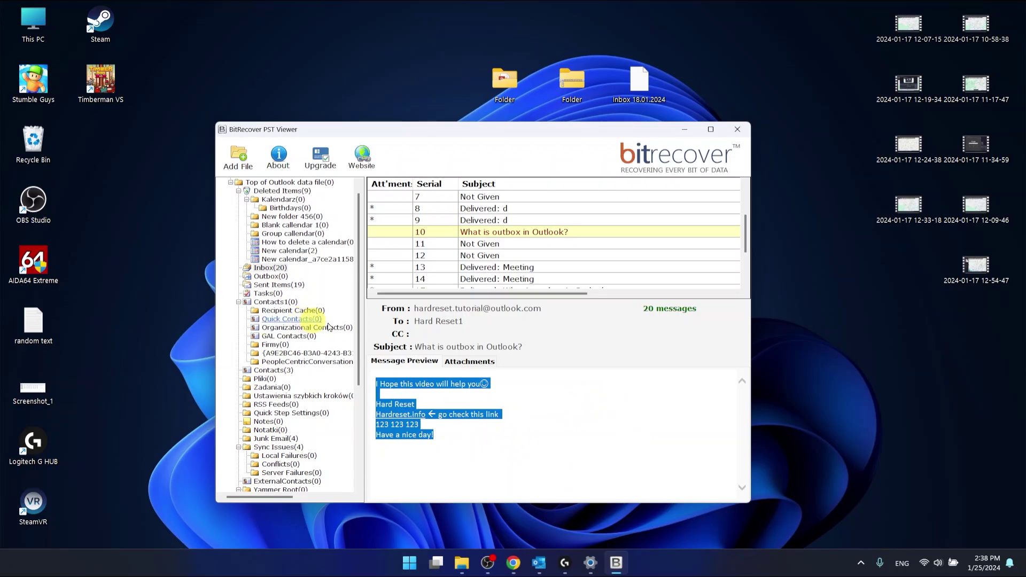
{"action": "left_click", "coordinate": [545, 461]}
{"action": "scroll", "coordinate": [353, 357], "scroll_direction": "down", "scroll_amount": 3}
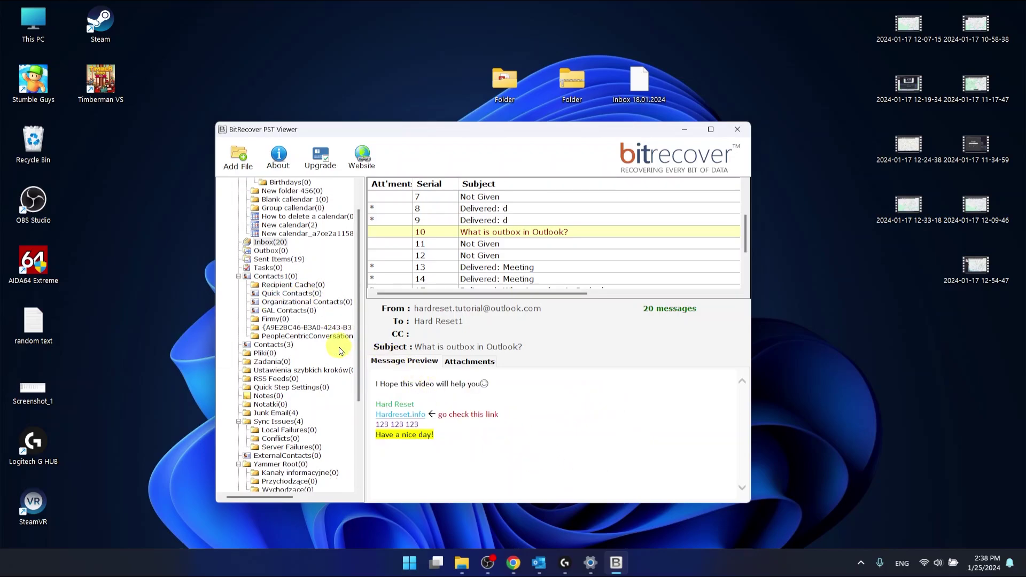
{"action": "scroll", "coordinate": [342, 342], "scroll_direction": "up", "scroll_amount": 4}
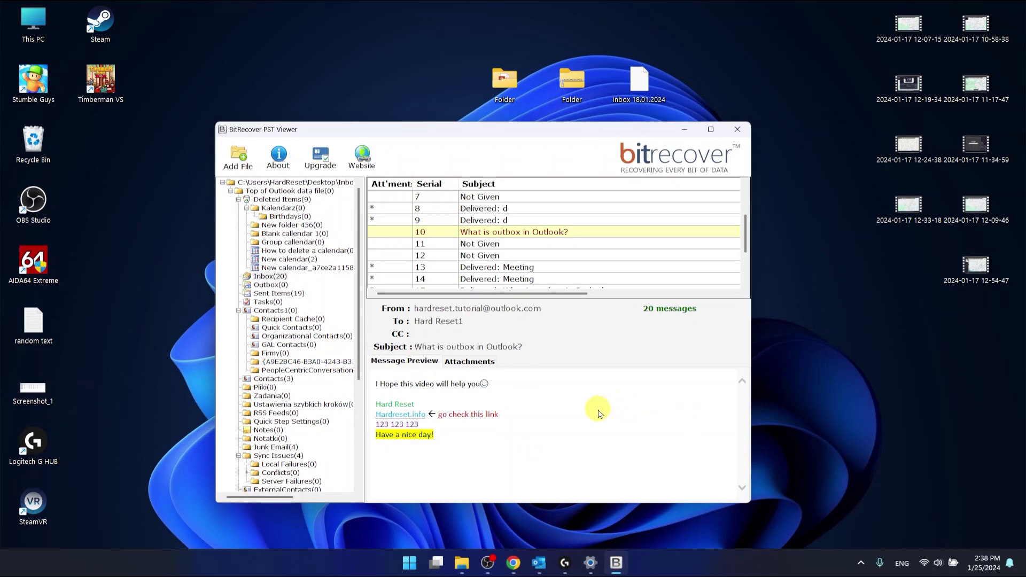
{"action": "left_click", "coordinate": [483, 363]}
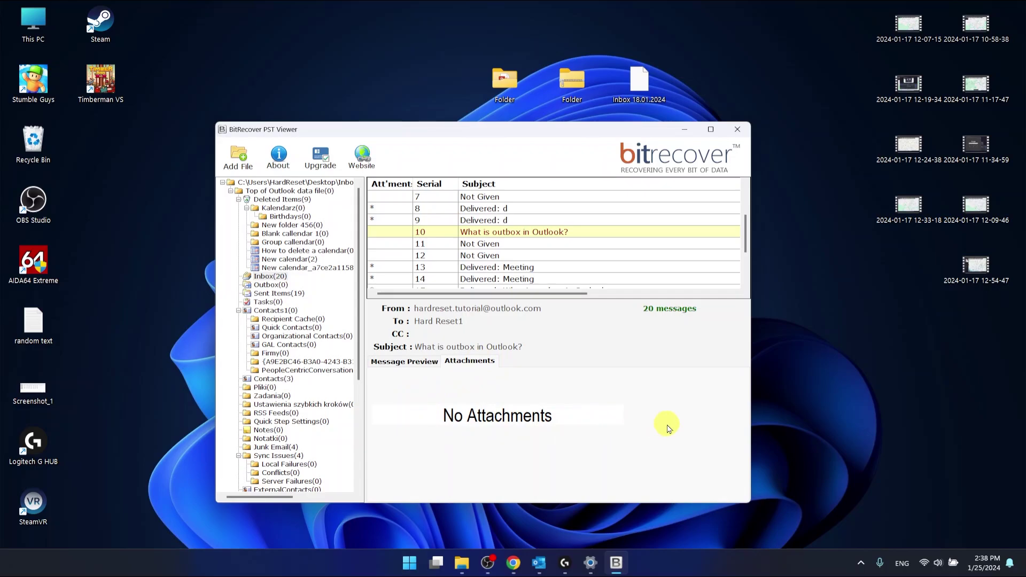
In Outlook's Inbox, open 'What is outbox in Outlook?' and select its body text to compare
{"action": "left_click", "coordinate": [541, 563]}
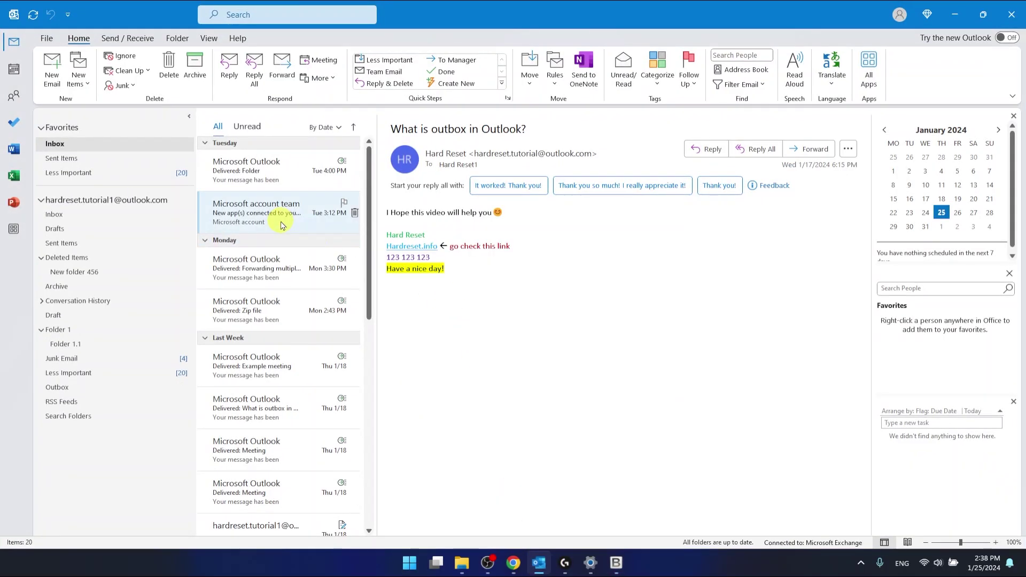
{"action": "left_click", "coordinate": [282, 220]}
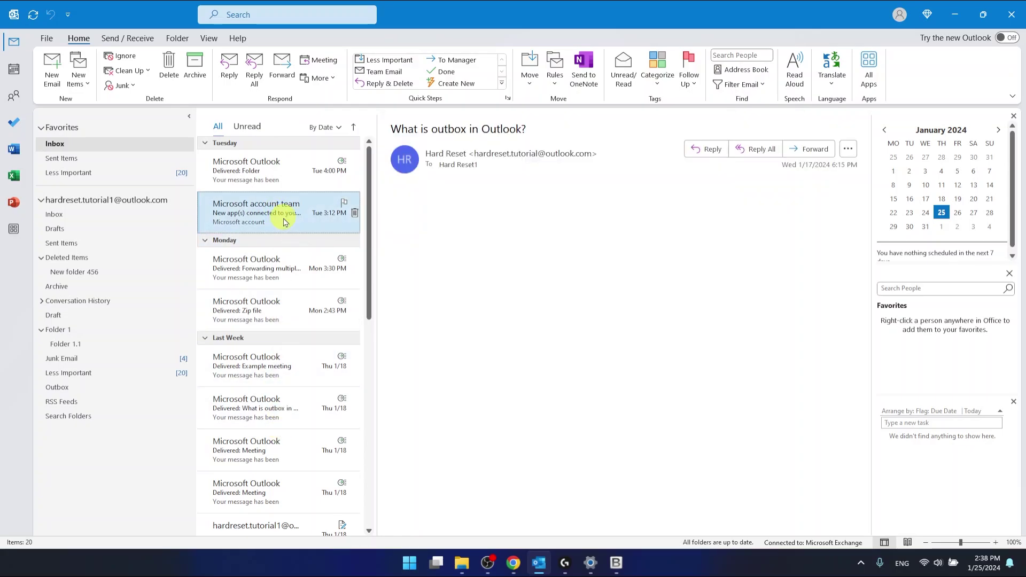
{"action": "scroll", "coordinate": [300, 248], "scroll_direction": "down", "scroll_amount": 1}
{"action": "scroll", "coordinate": [300, 247], "scroll_direction": "down", "scroll_amount": 4}
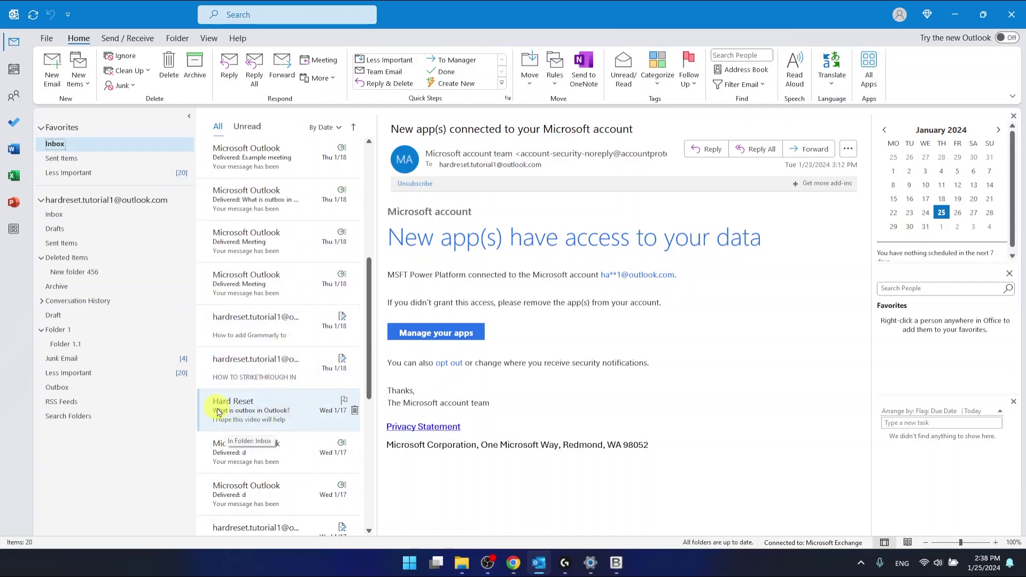
{"action": "left_click", "coordinate": [247, 412]}
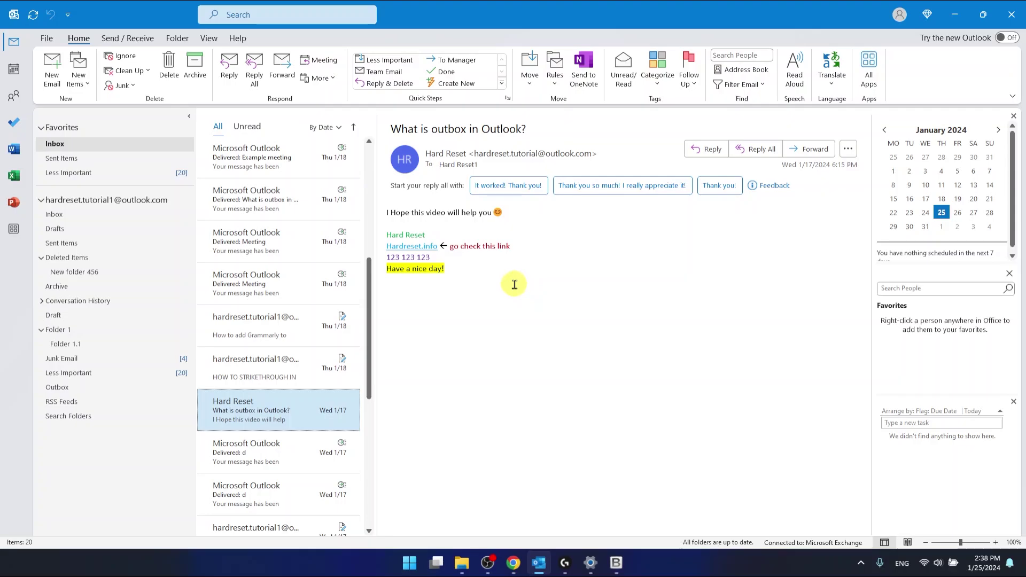
{"action": "left_click_drag", "start_coordinate": [470, 270], "coordinate": [390, 197]}
{"action": "left_click", "coordinate": [720, 340]}
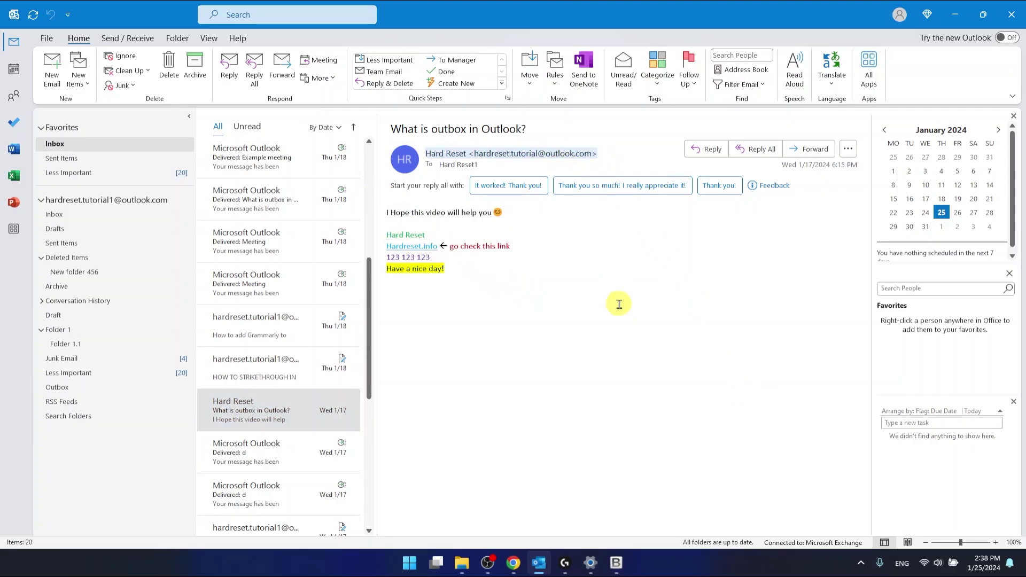
{"action": "mouse_move", "coordinate": [619, 568]}
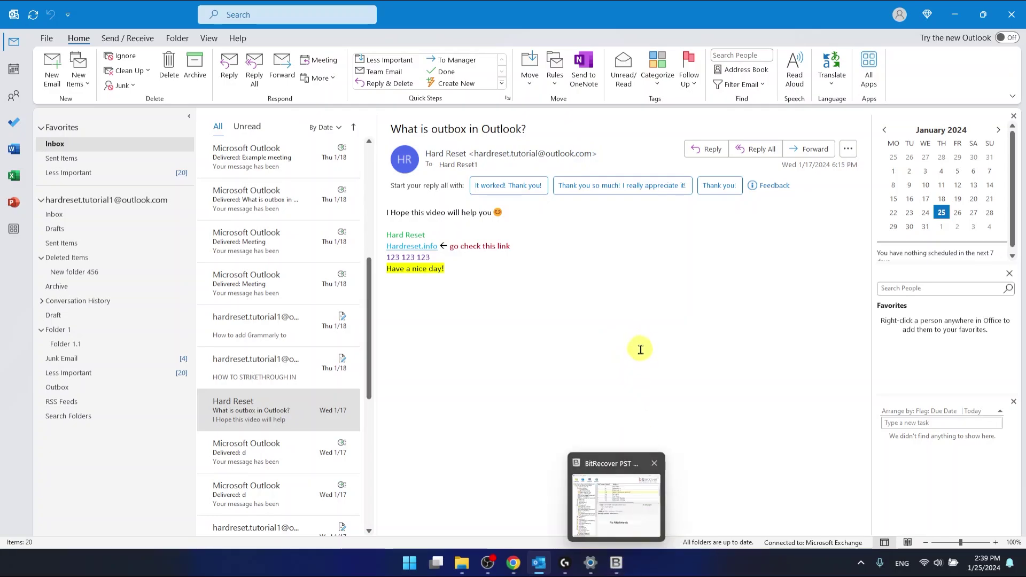
Minimize Outlook to return to the viewer's 'What is outbox in Outlook?' message
{"action": "left_click", "coordinate": [956, 8]}
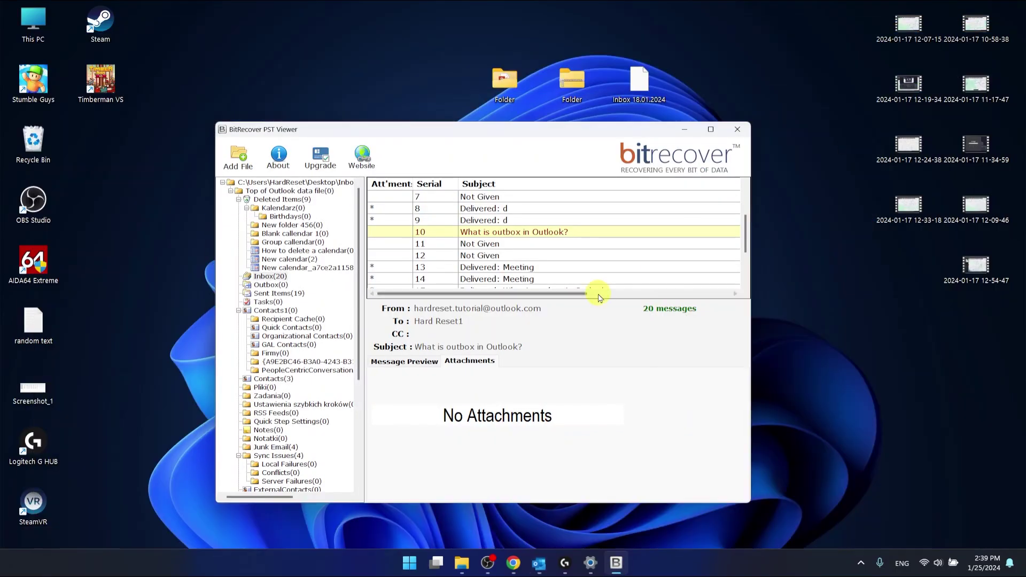